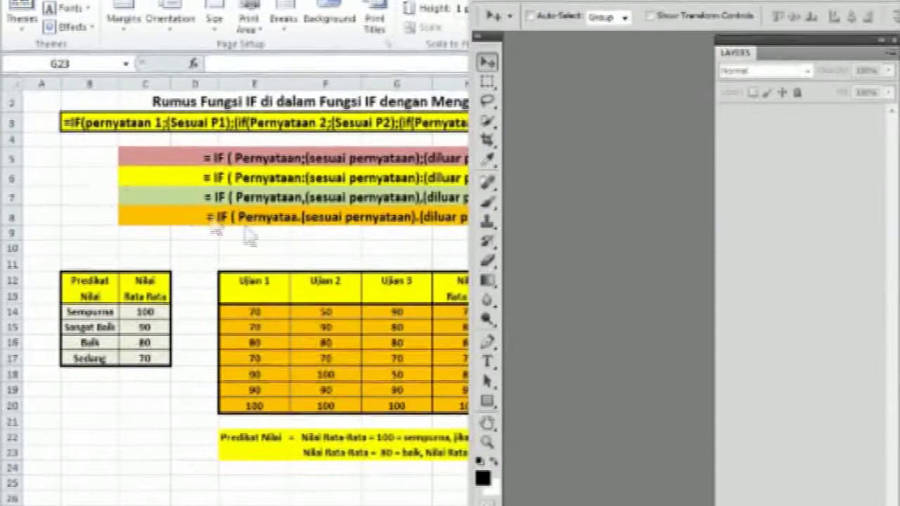
Open the Logo Youtube copy PNG from the logo logo buat youtube folder in Photoshop
left_click(495, 6)
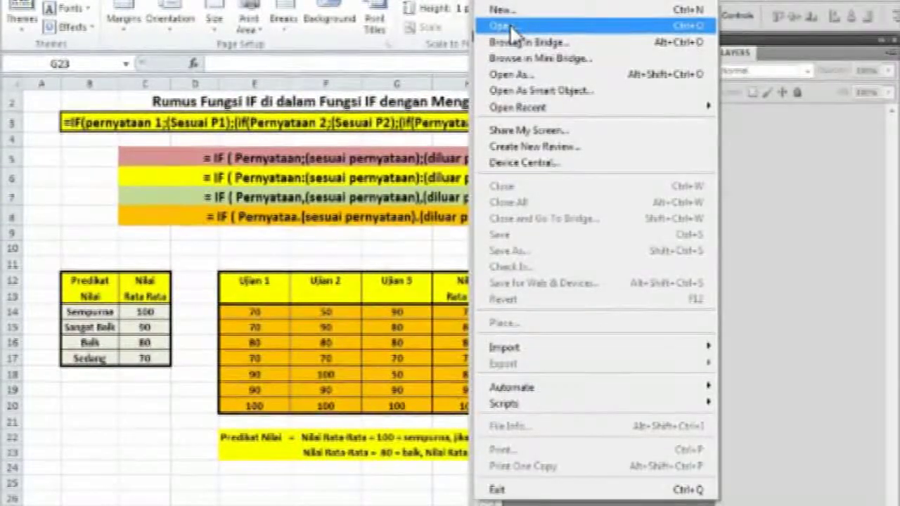
left_click(511, 26)
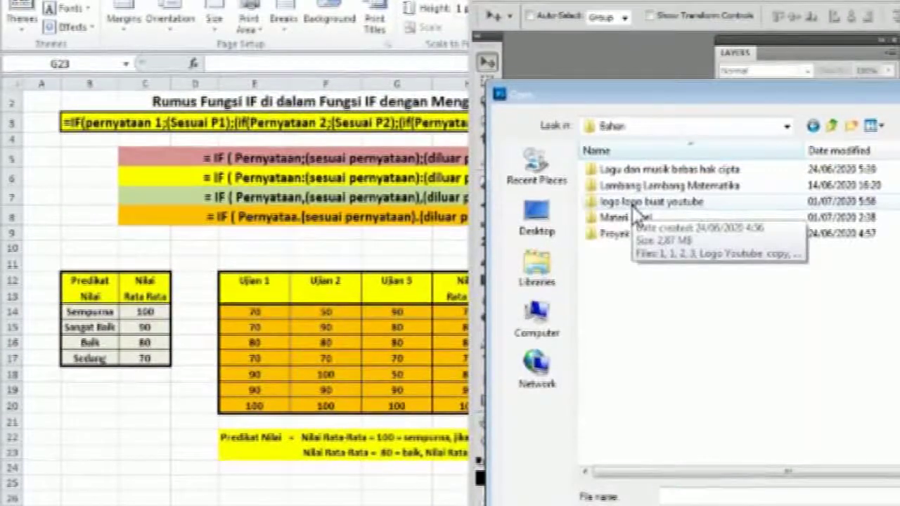
double_click(632, 205)
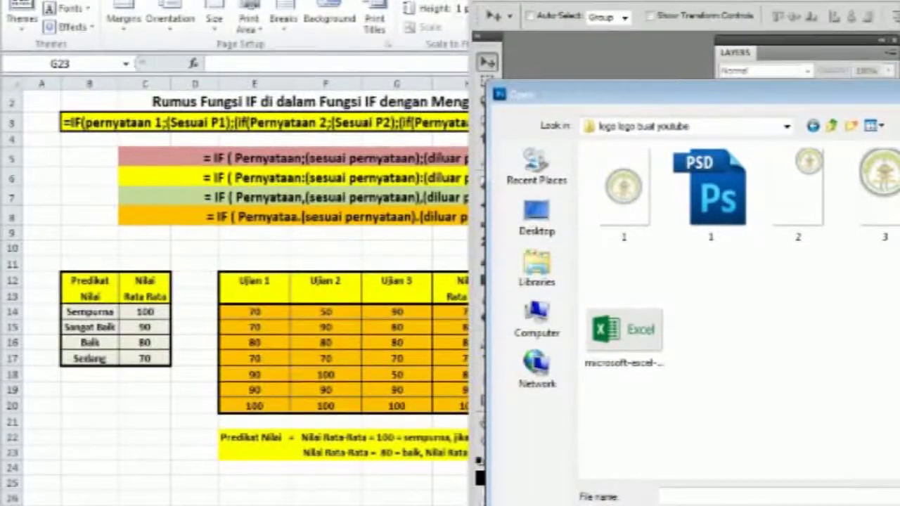
left_click(899, 187)
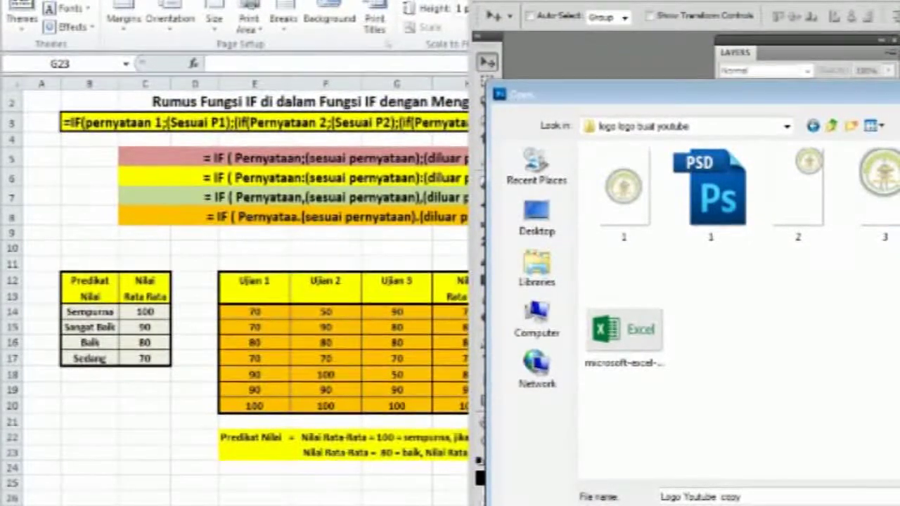
key("Return")
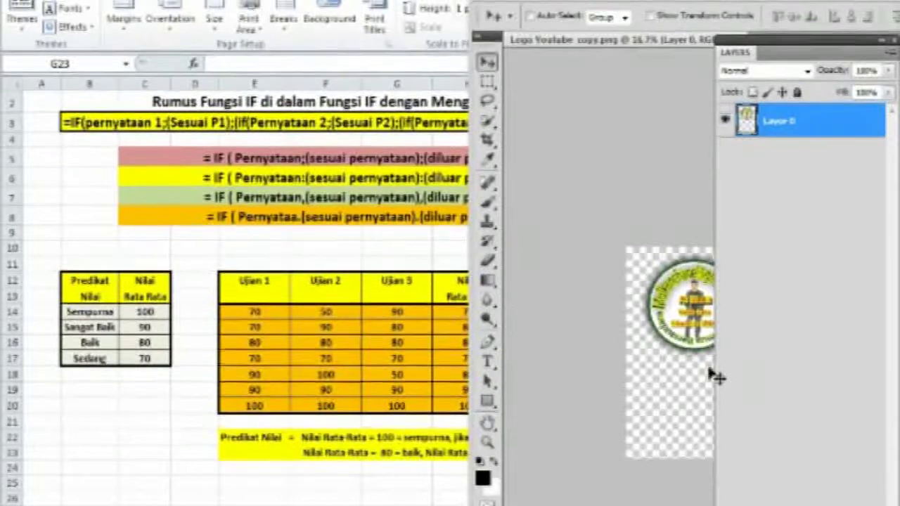
Float the logo's image window, copy the logo into the Excel worksheet, and shrink it to fit beside the IF formula rows above the Predikat Nilai table
mouse_move(562, 53)
left_mouse_down()
mouse_move(541, 74)
mouse_move(545, 56)
mouse_move(536, 53)
mouse_move(574, 59)
left_mouse_up()
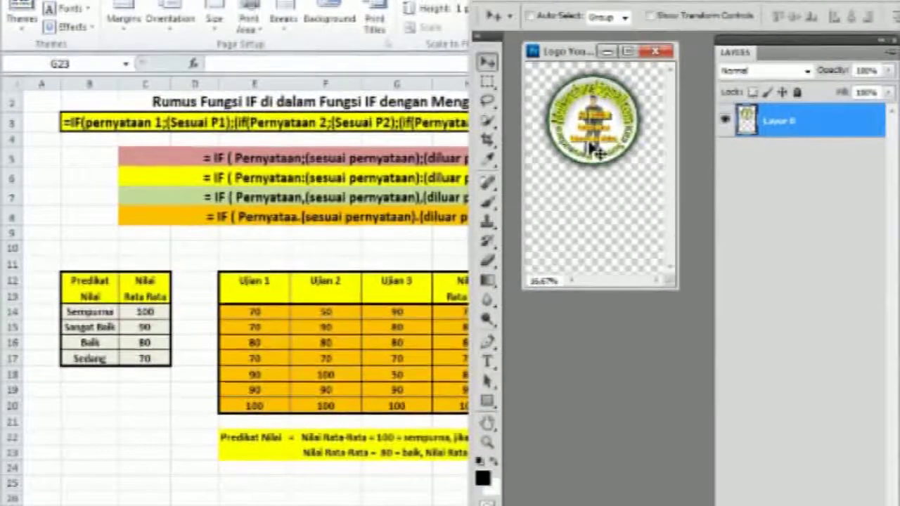
left_click_drag(589, 130, 77, 200)
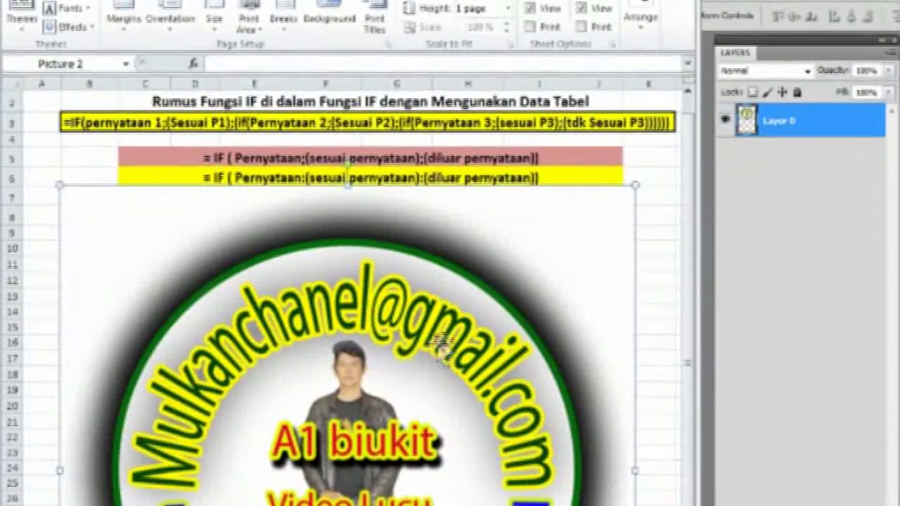
left_click_drag(433, 267, 441, 214)
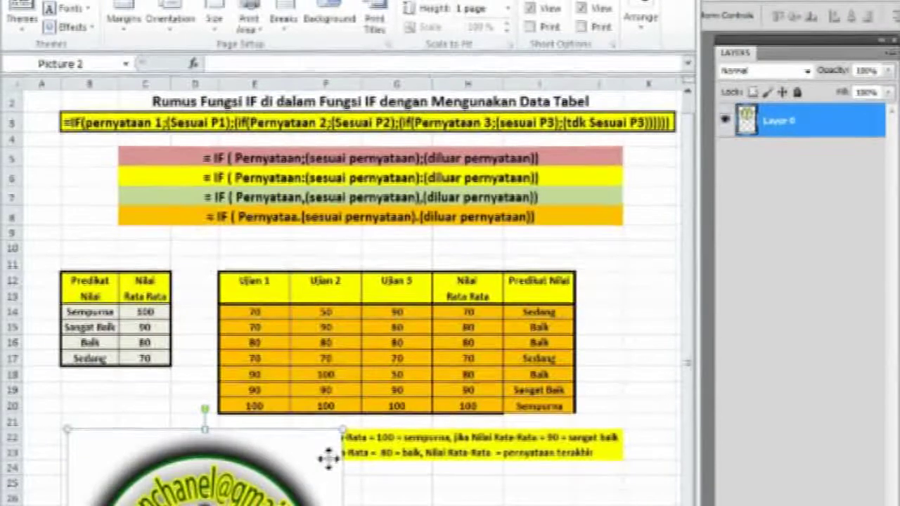
left_click_drag(328, 459, 83, 163)
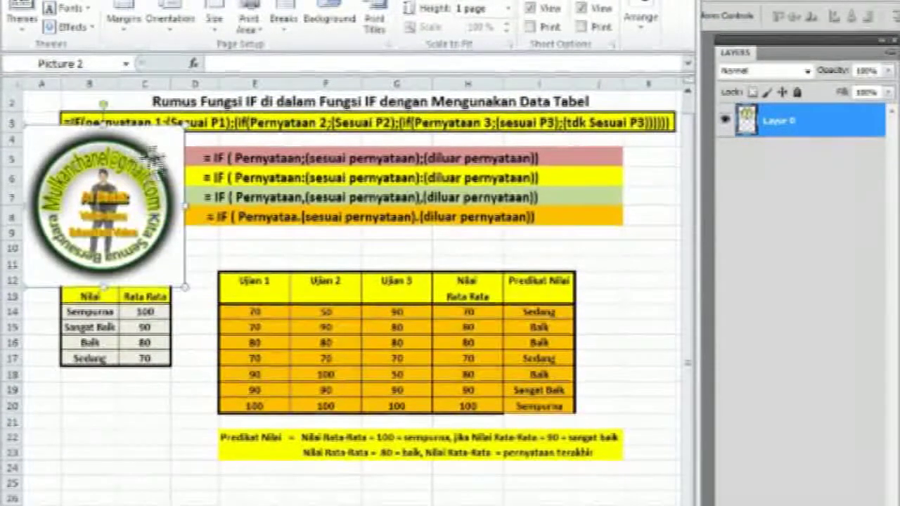
left_click_drag(172, 140, 158, 152)
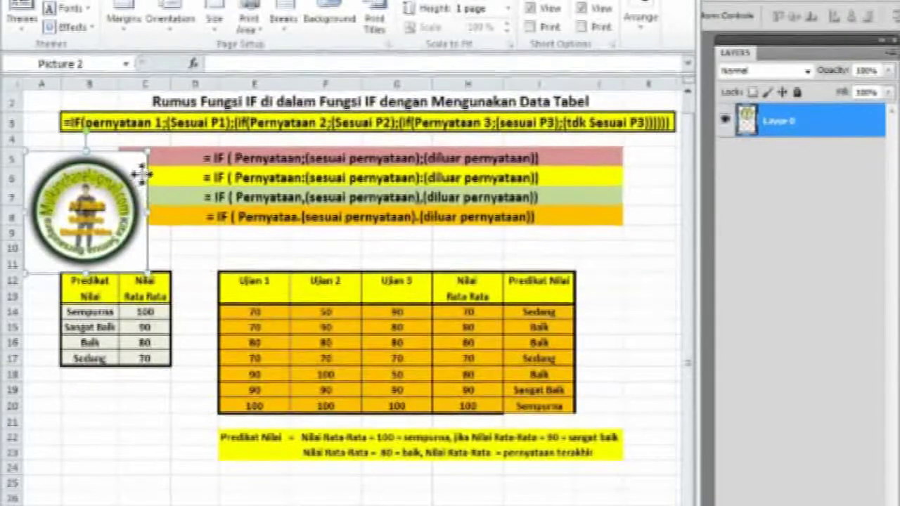
left_click_drag(151, 164, 149, 165)
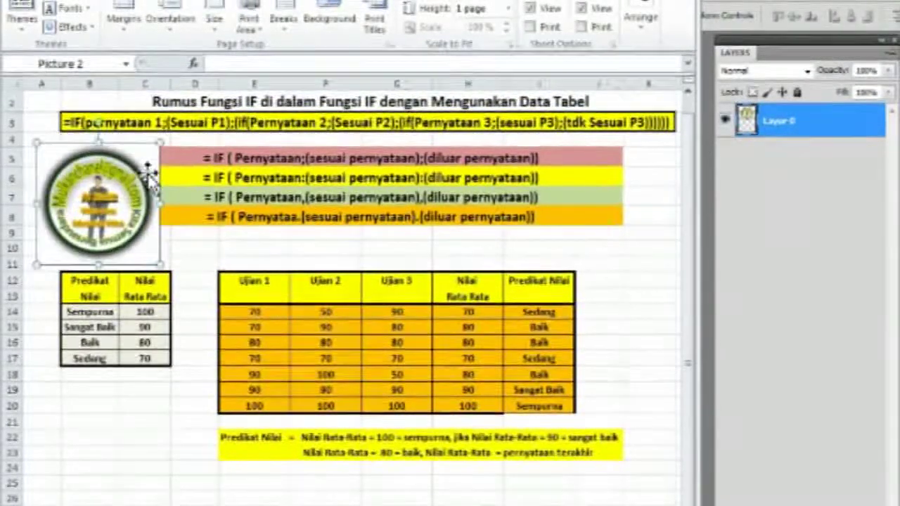
left_click(139, 389)
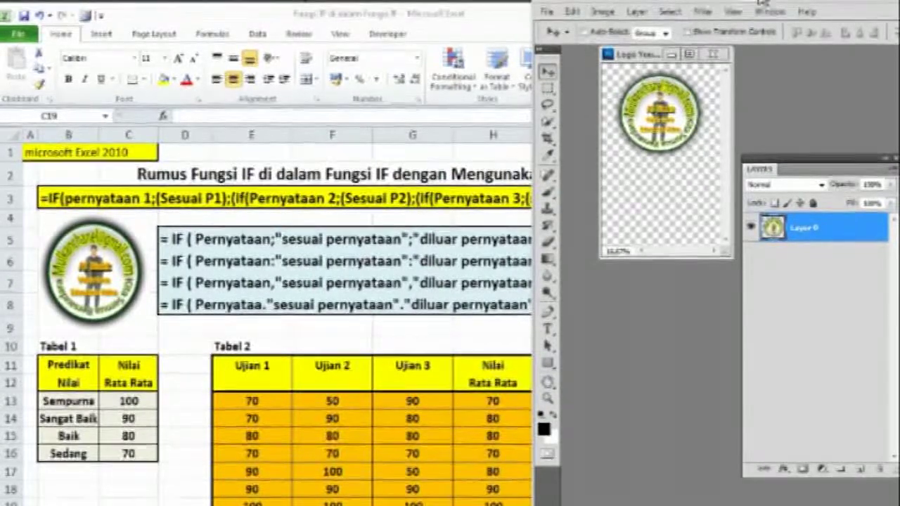
Set the Logo Youtube copy image from the logo logo buat youtube folder on drive G as the Excel worksheet background
left_click(154, 34)
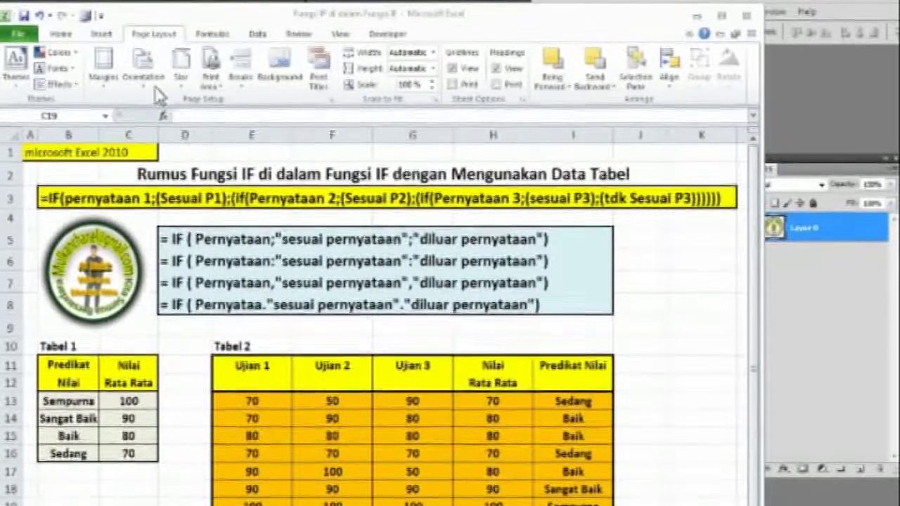
left_click(155, 37)
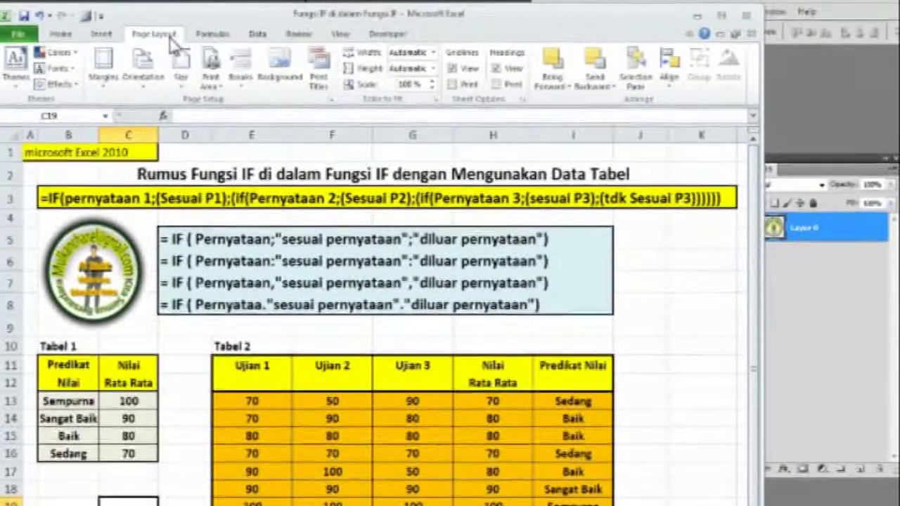
left_click(285, 85)
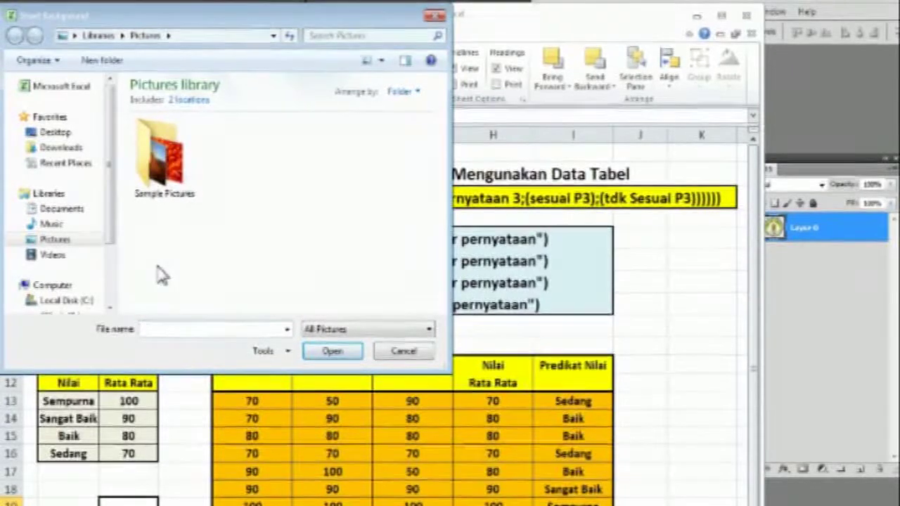
left_click_drag(110, 202, 114, 257)
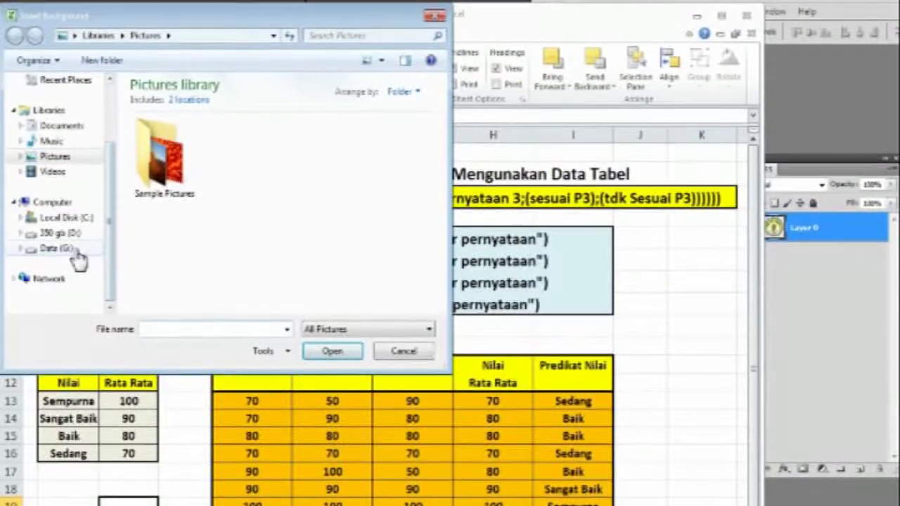
left_click(76, 251)
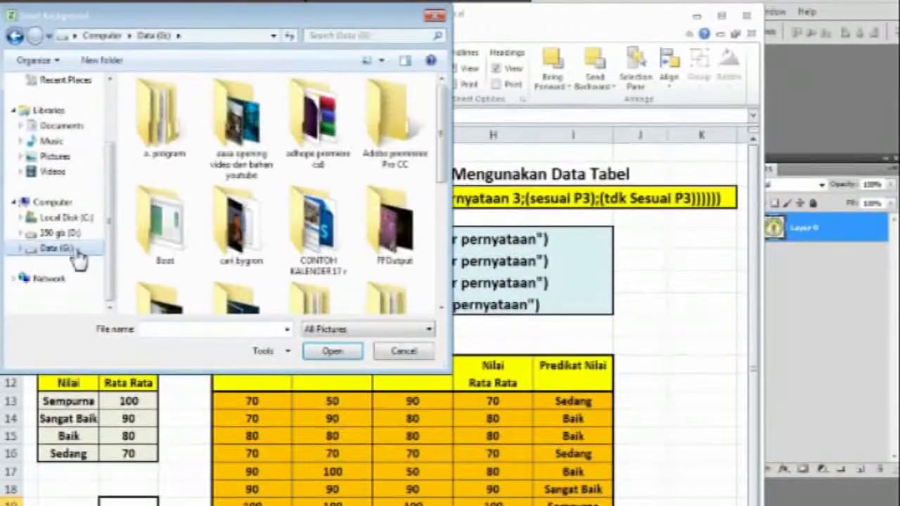
left_click_drag(442, 169, 444, 229)
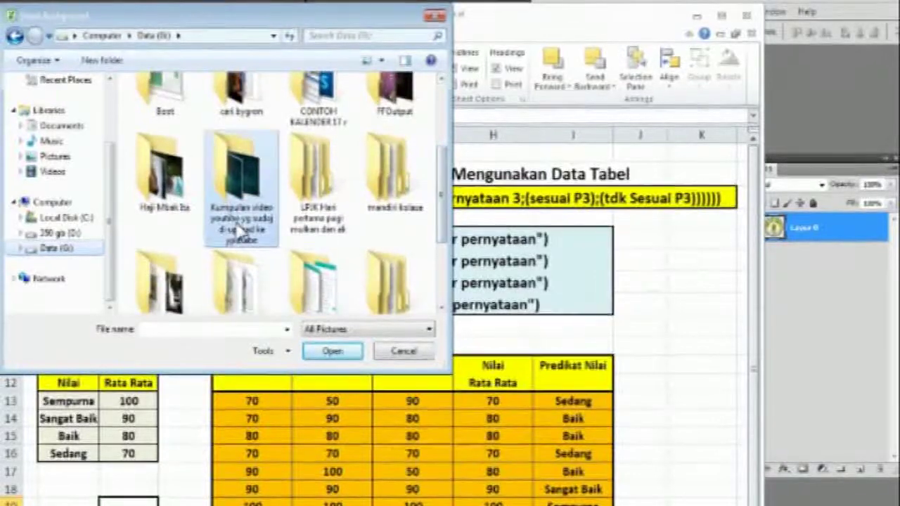
double_click(238, 223)
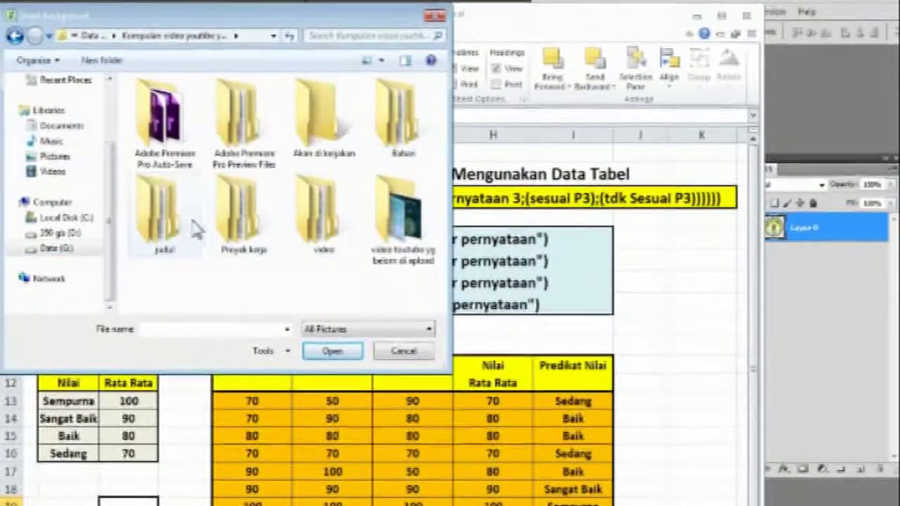
double_click(393, 141)
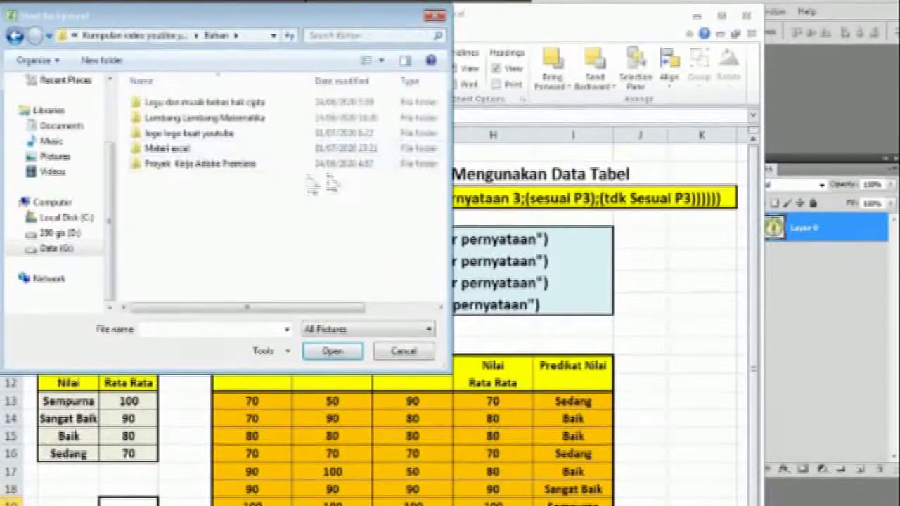
double_click(177, 135)
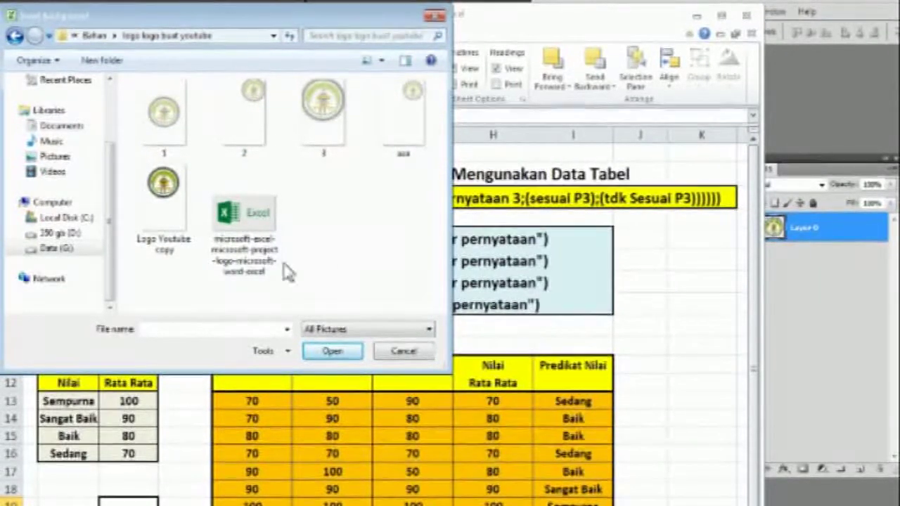
left_click(172, 186)
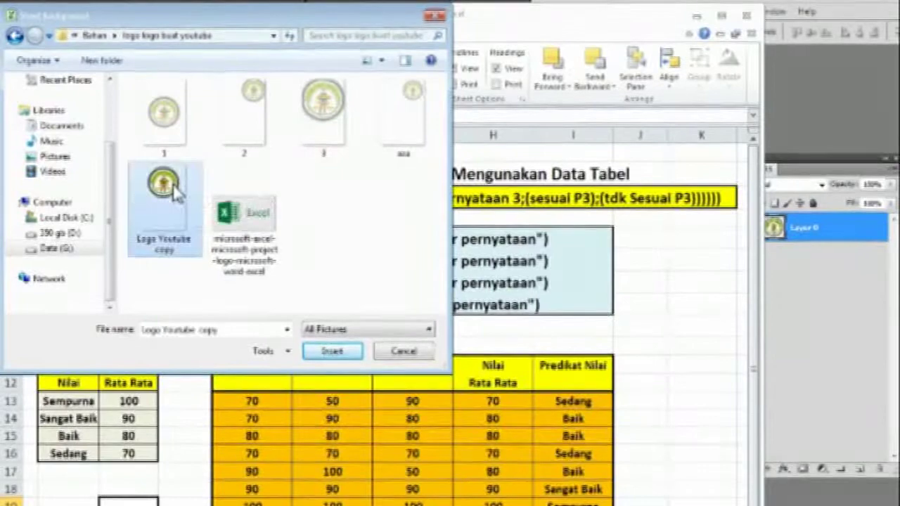
left_click(335, 351)
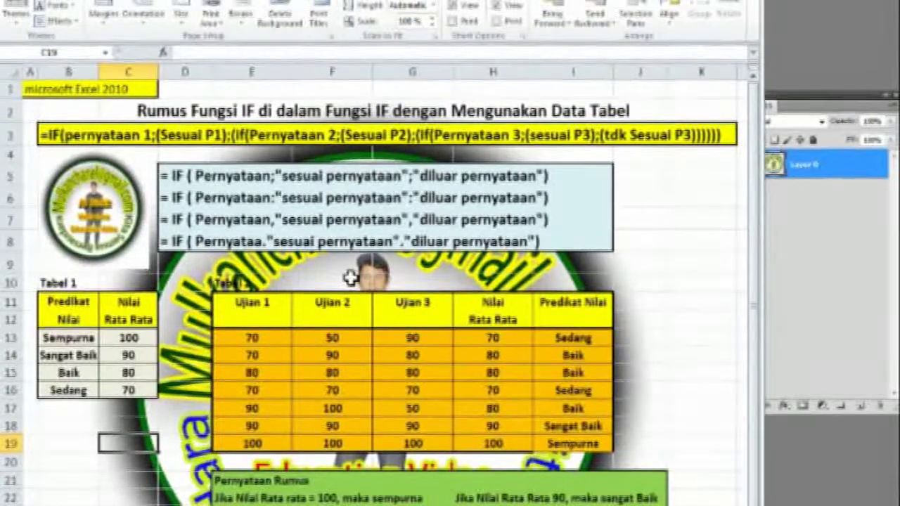
Switch to Photoshop and lower Layer 0's opacity to about 40% in its blending options
left_click(790, 63)
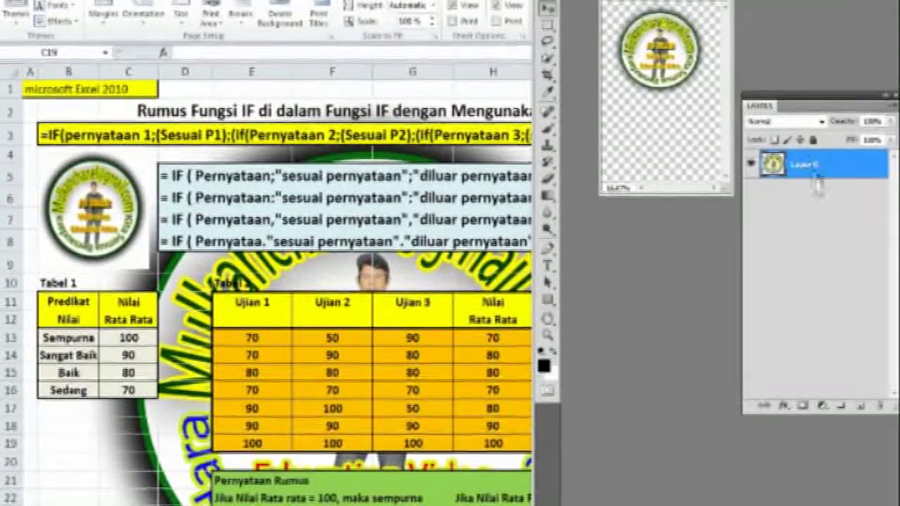
left_click(783, 407)
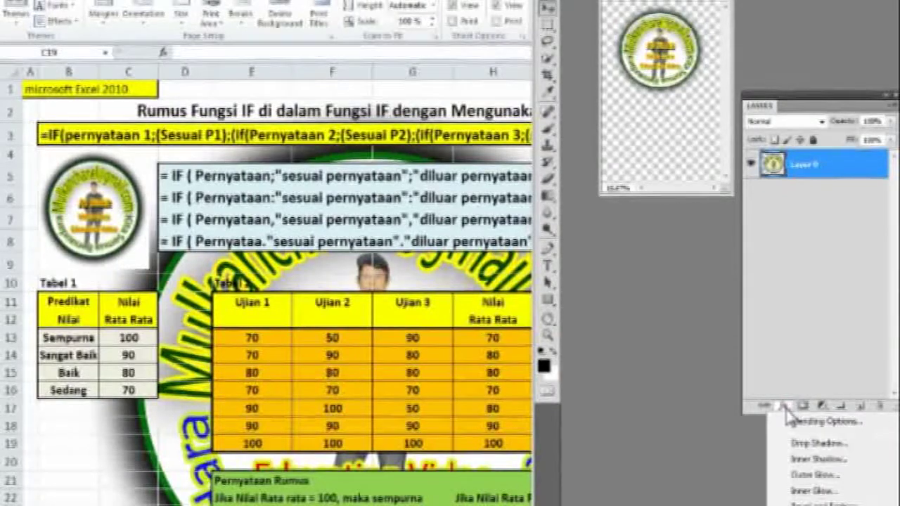
left_click(824, 421)
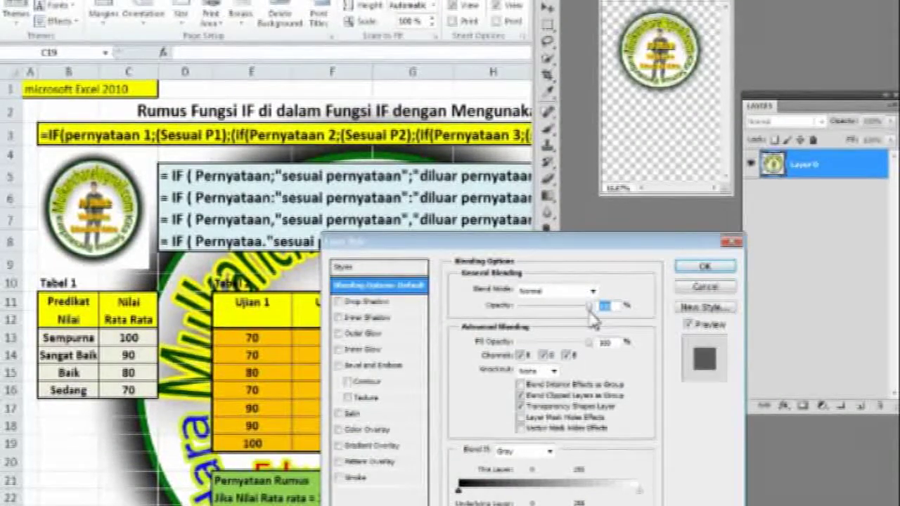
left_click_drag(589, 307, 546, 317)
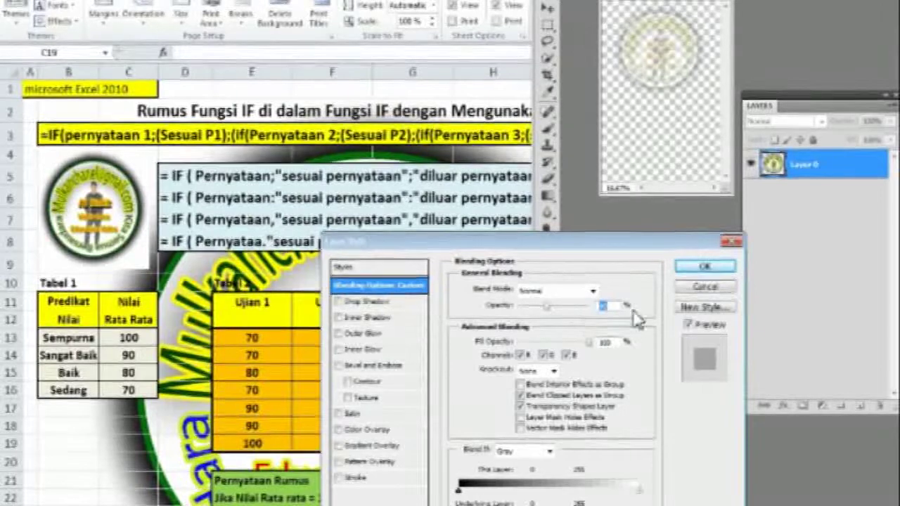
left_click(708, 266)
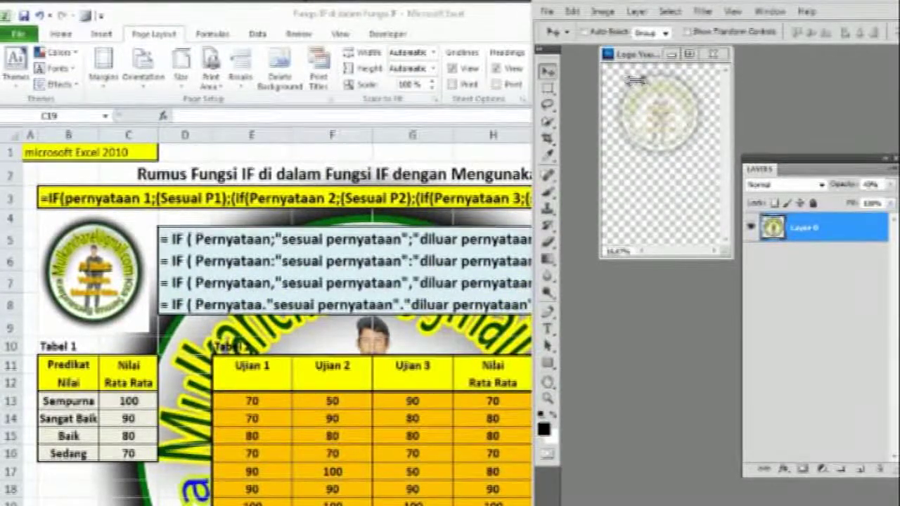
Save the faded logo as a PNG named bbb in the logo logo buat youtube folder, with interlacing set to None
left_click(548, 12)
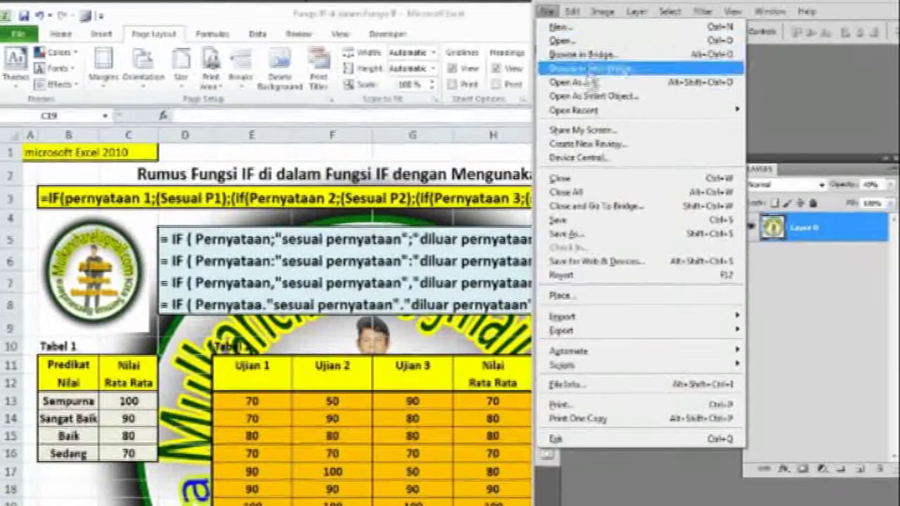
left_click(575, 232)
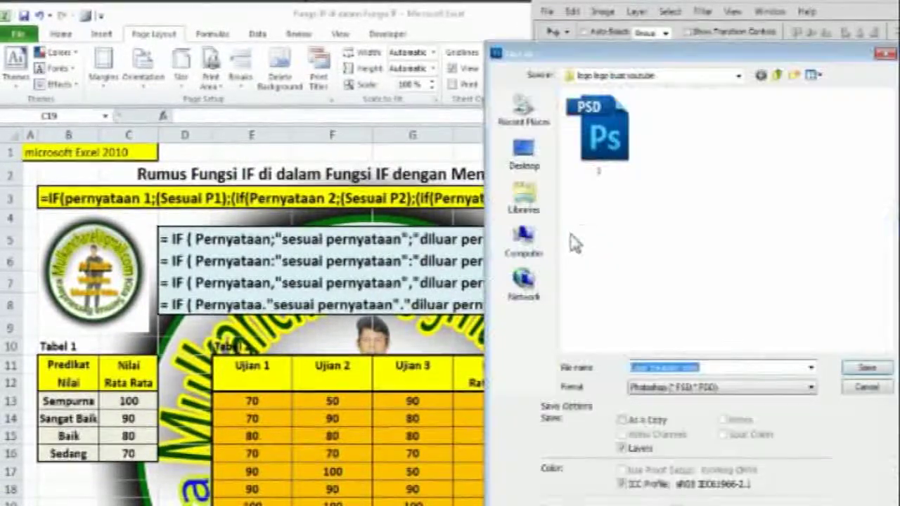
left_click(811, 388)
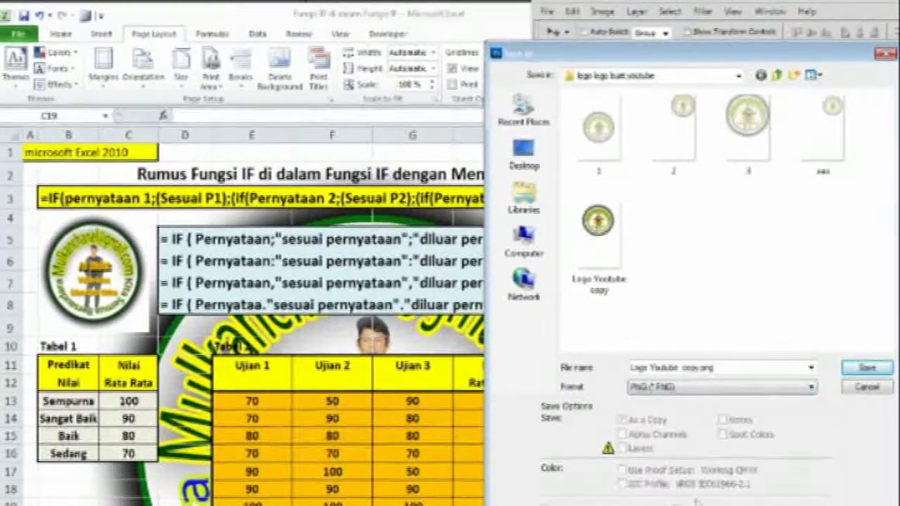
double_click(747, 371)
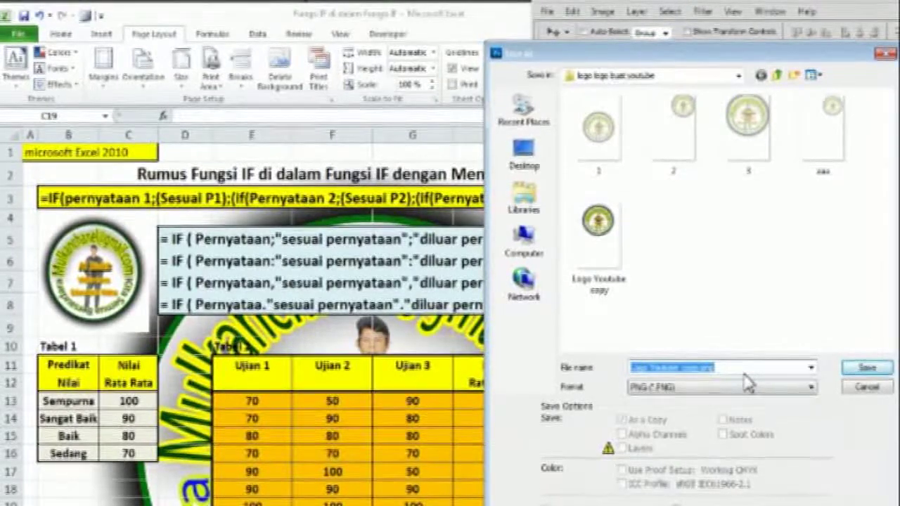
type("mb")
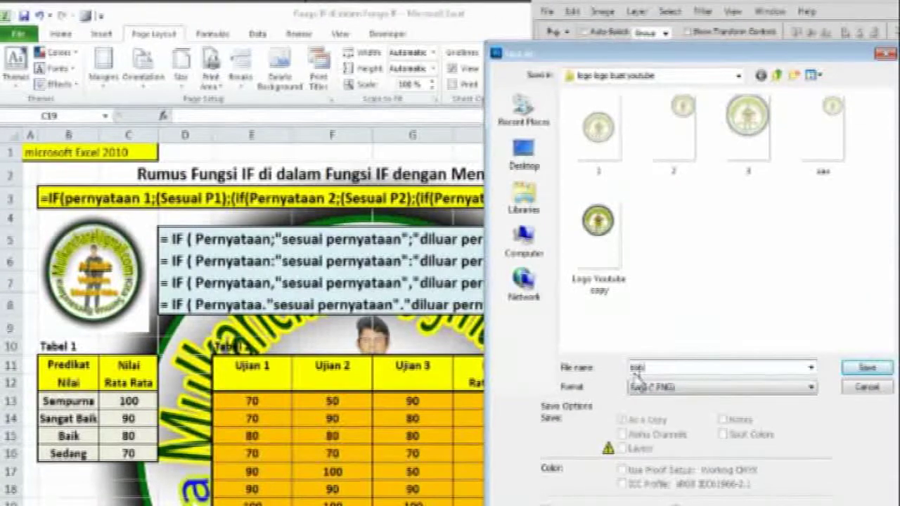
left_click(858, 371)
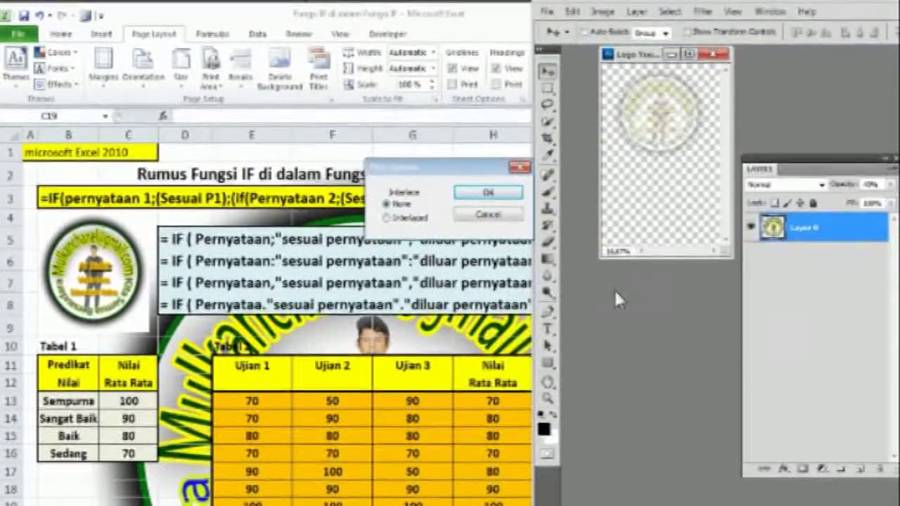
left_click(488, 192)
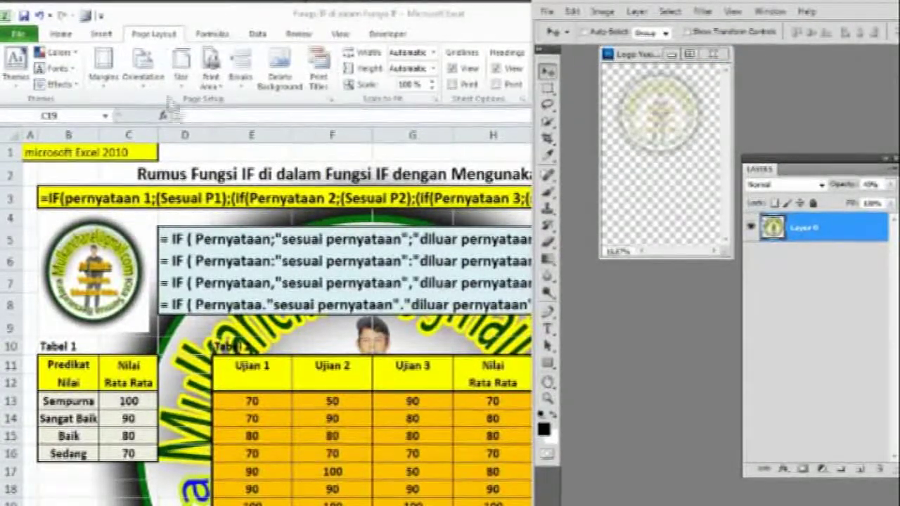
Switch to Excel, delete the current worksheet background, and insert the bbb image as the new one
left_click(407, 115)
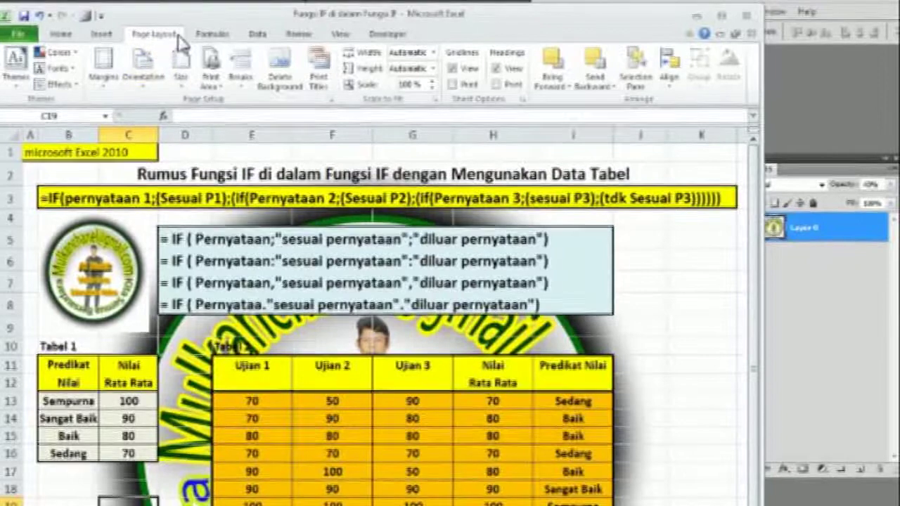
left_click(294, 83)
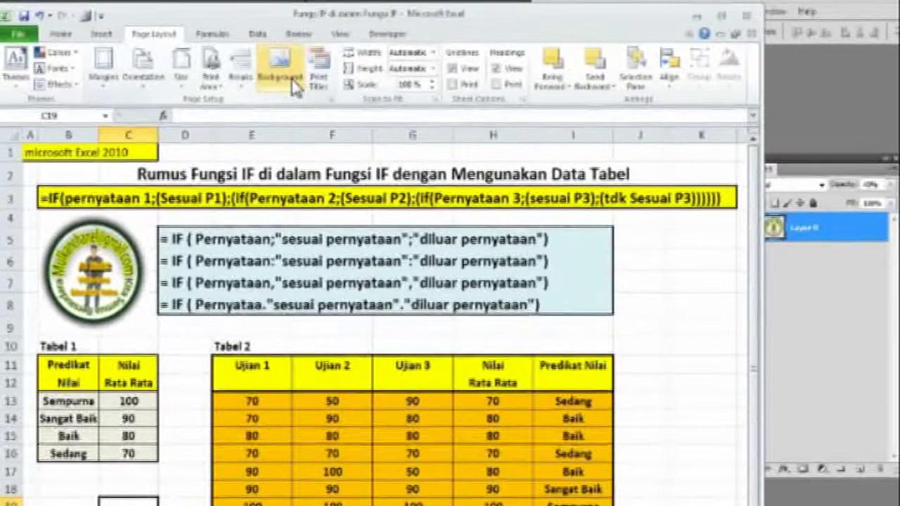
left_click(285, 93)
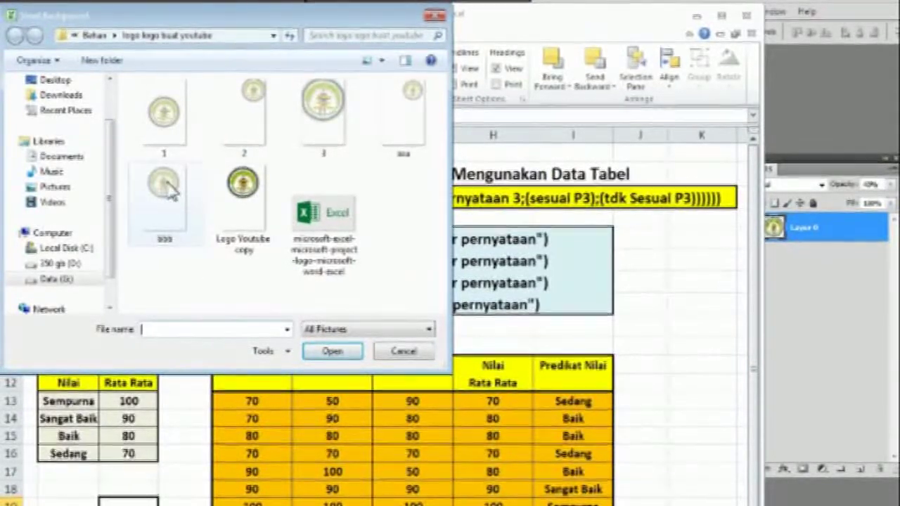
left_click(331, 352)
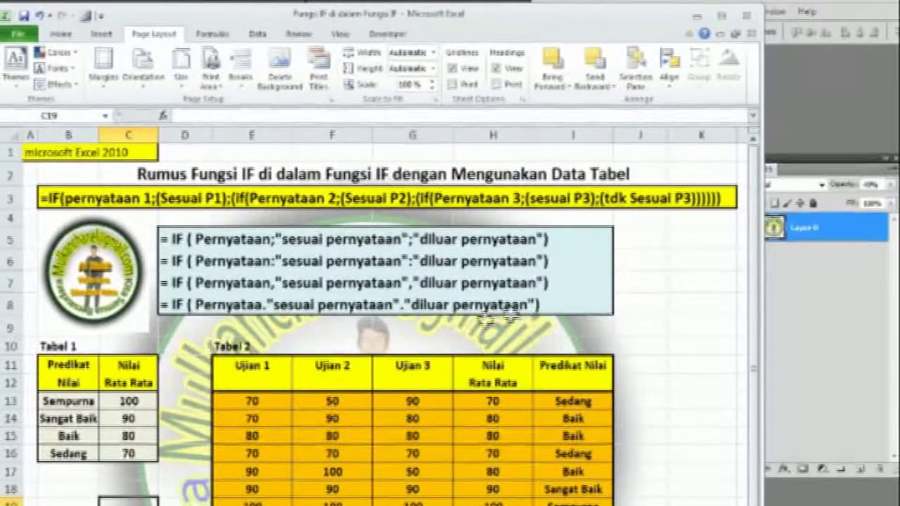